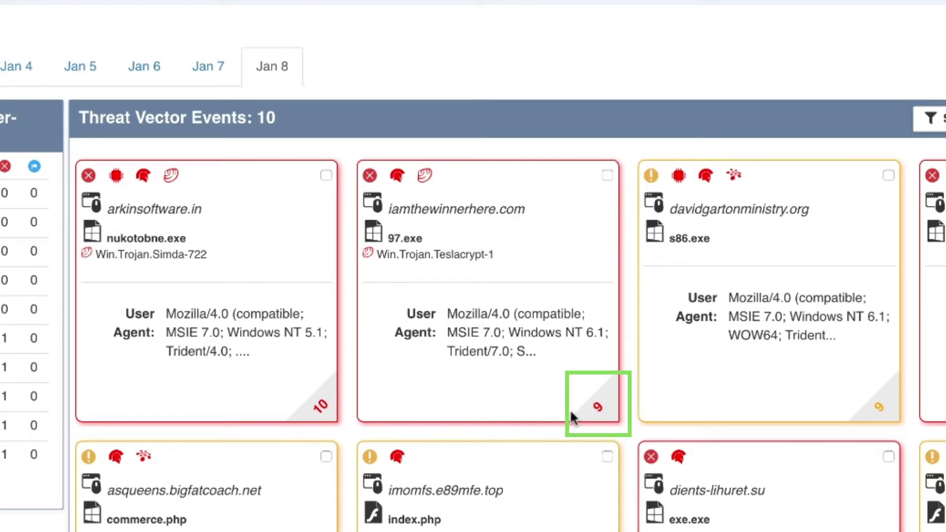
Step: Open the davidgartonministry.org event and review its content files s86.exe, RT_MANIFEST_extracted and 91% hURI score
click(719, 372)
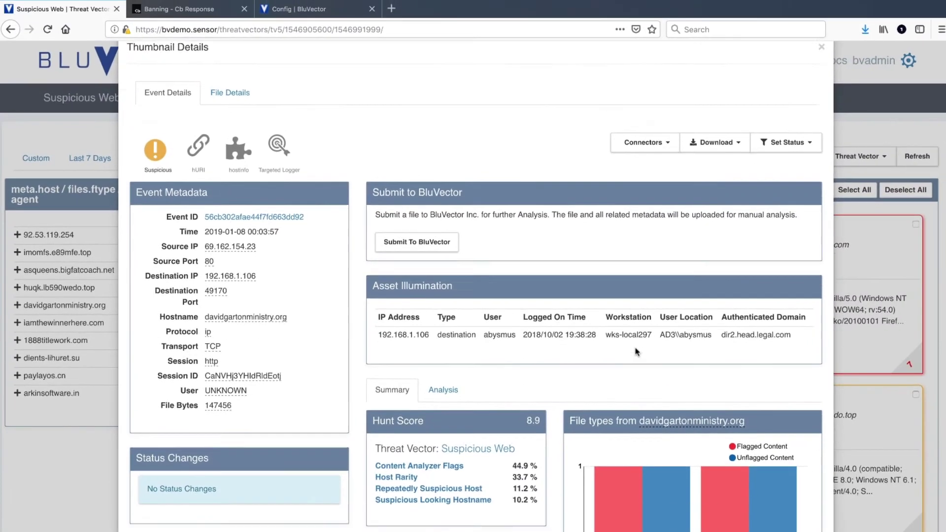
scroll(635, 348, down, 3)
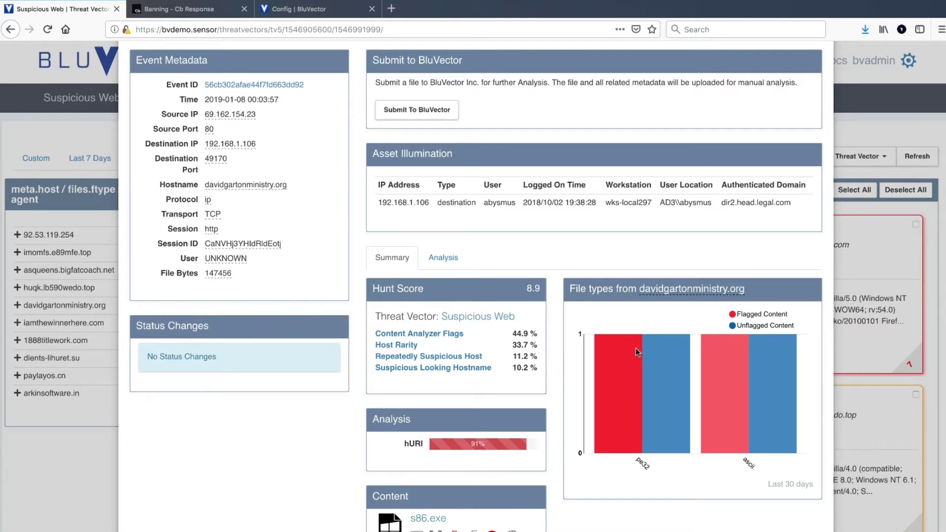
scroll(635, 348, down, 4)
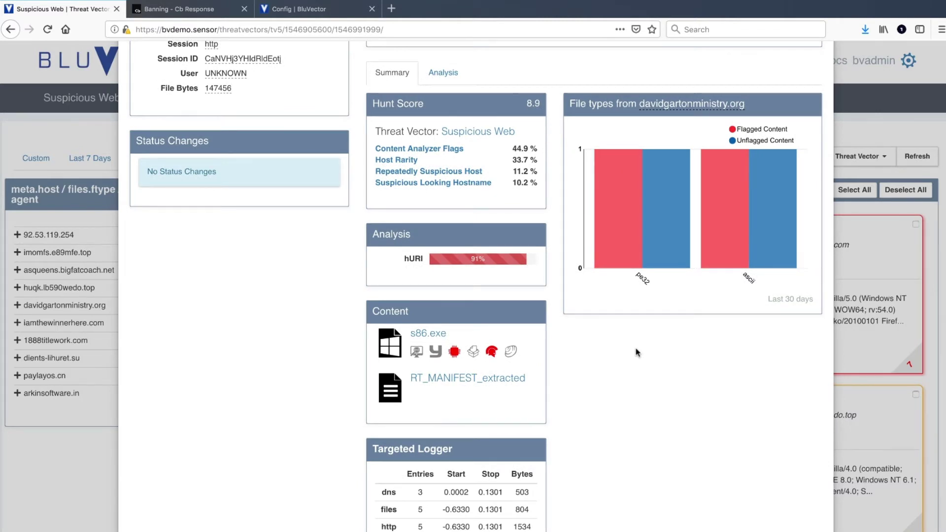
scroll(636, 352, down, 6)
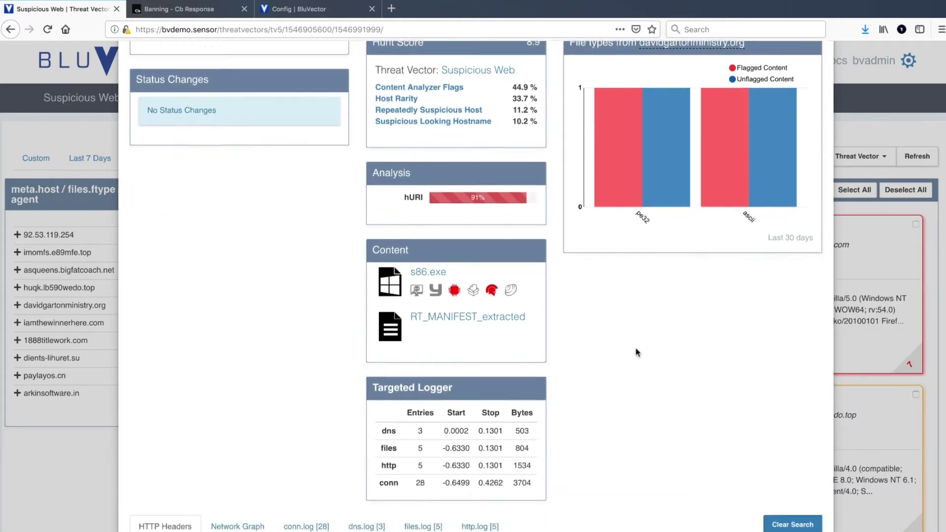
Step: Review the event's conn, DNS, files and HTTP logs, including the s86.exe download
click(311, 312)
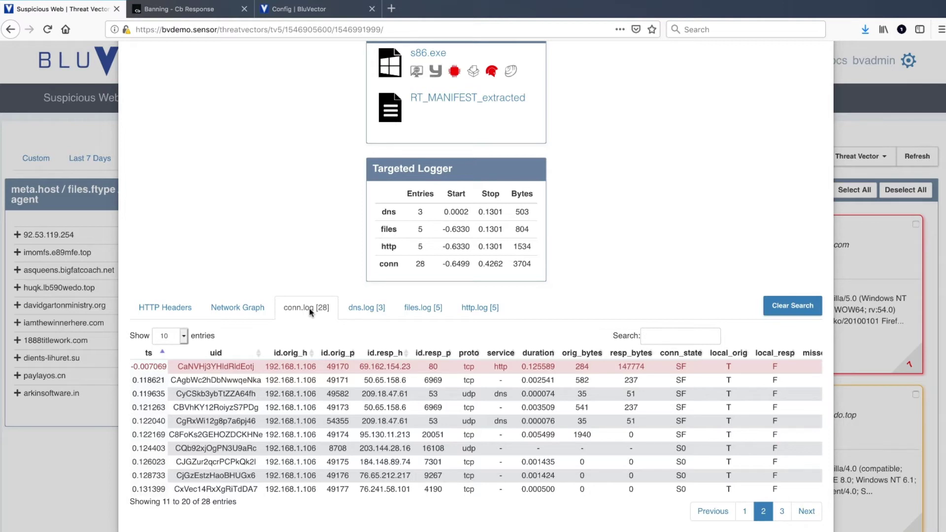
click(362, 309)
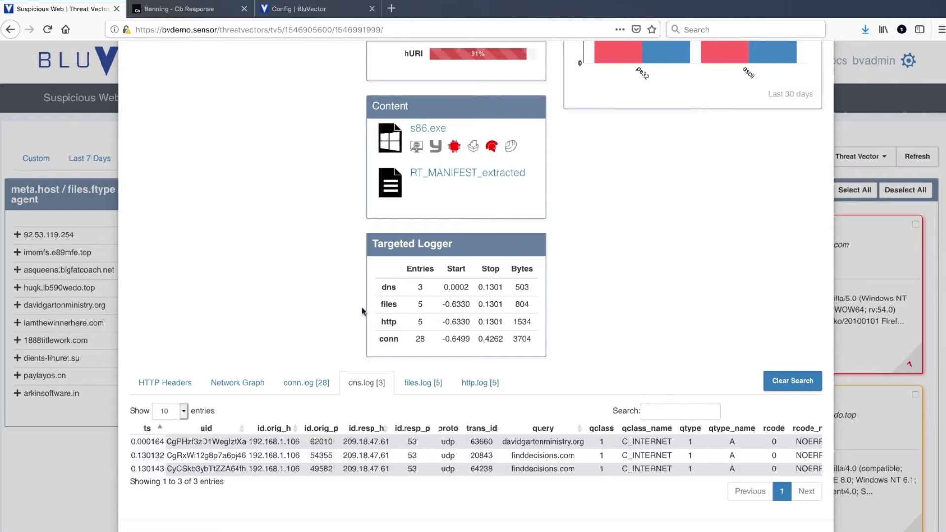
click(417, 386)
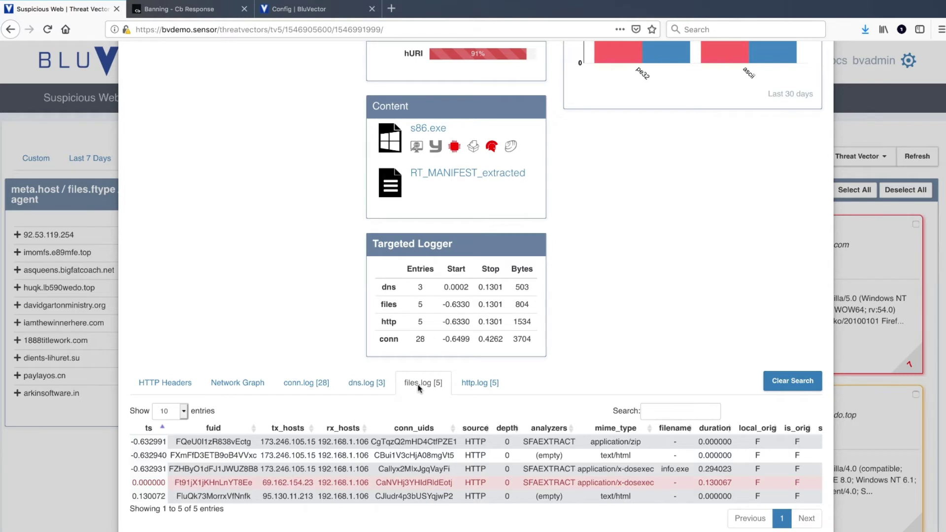
click(493, 389)
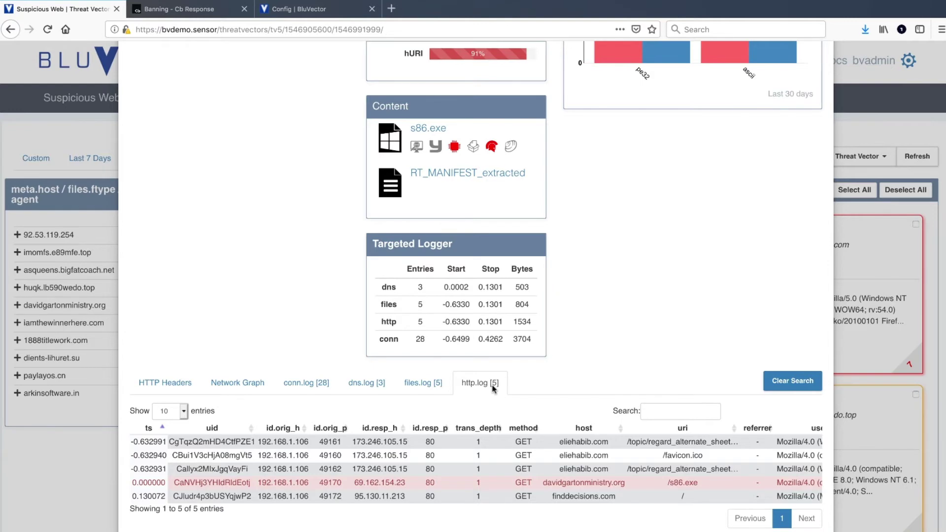
scroll(493, 389, up, 10)
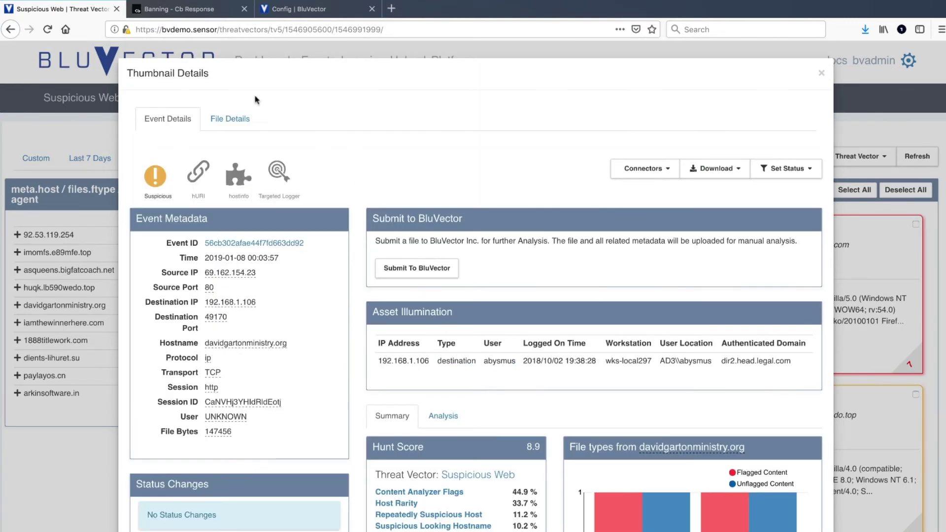
Step: Open s86.exe's File Details and review its static analysis, including the 99% Hector confidence
click(227, 119)
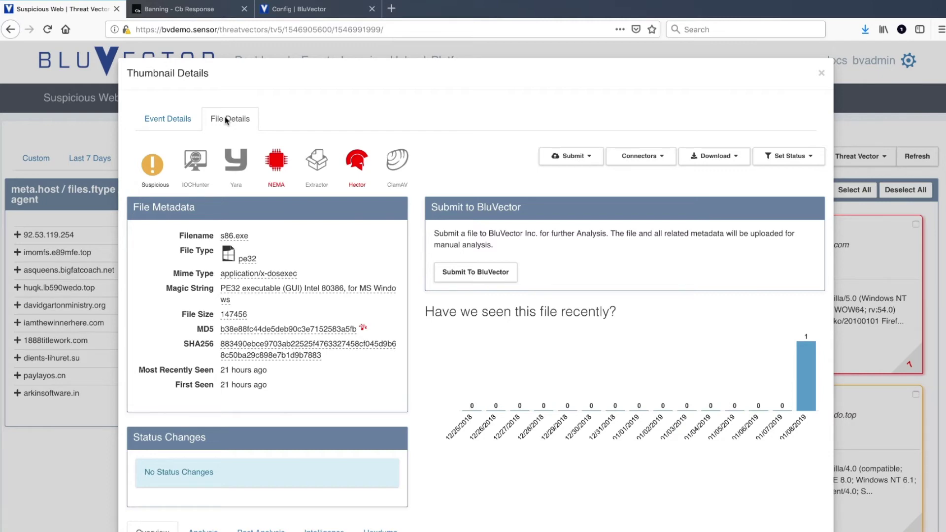
scroll(226, 121, down, 5)
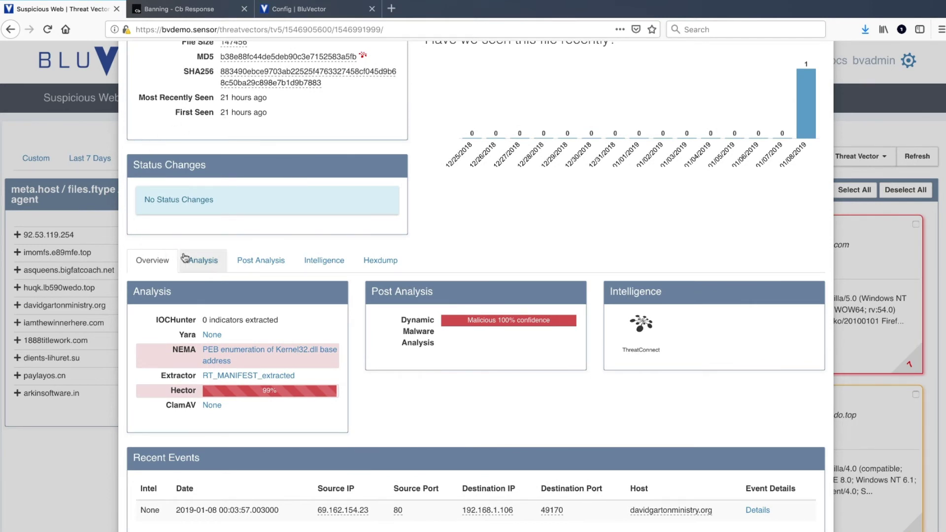
click(203, 261)
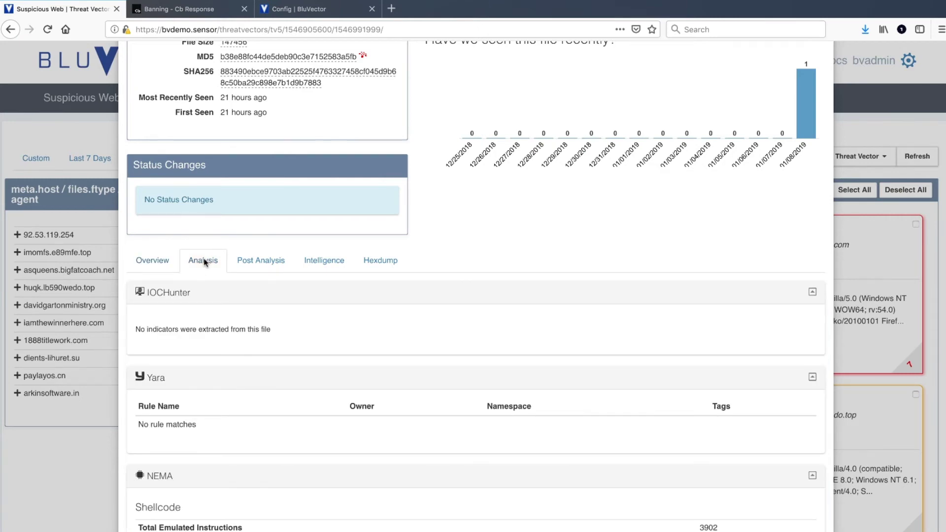
scroll(204, 261, down, 4)
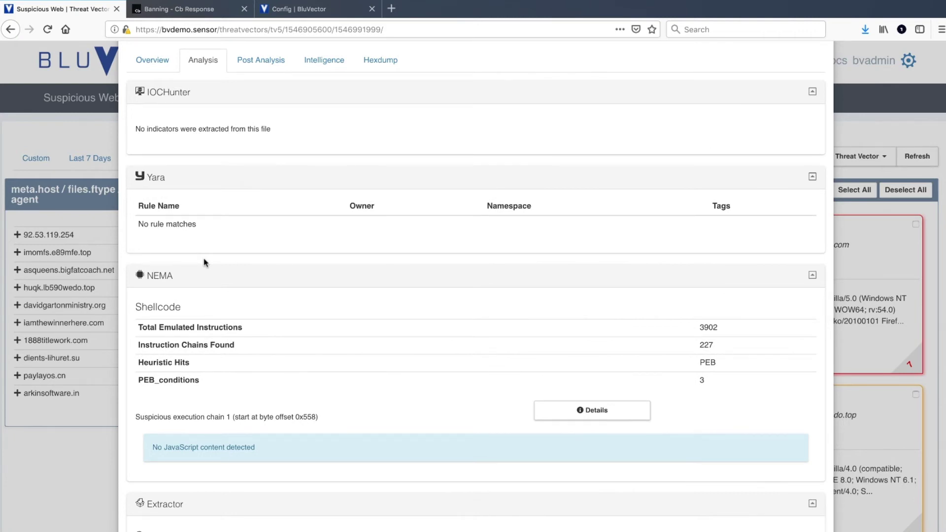
scroll(206, 263, down, 7)
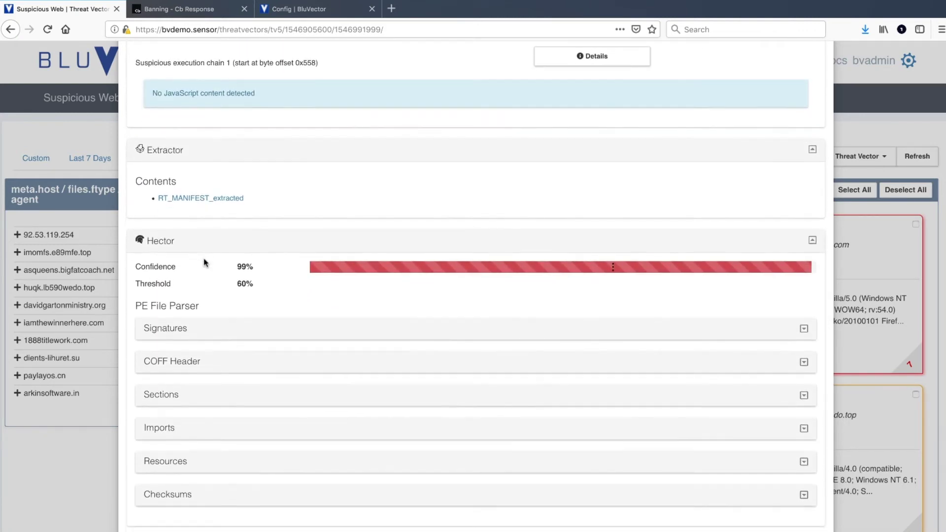
scroll(206, 262, down, 1)
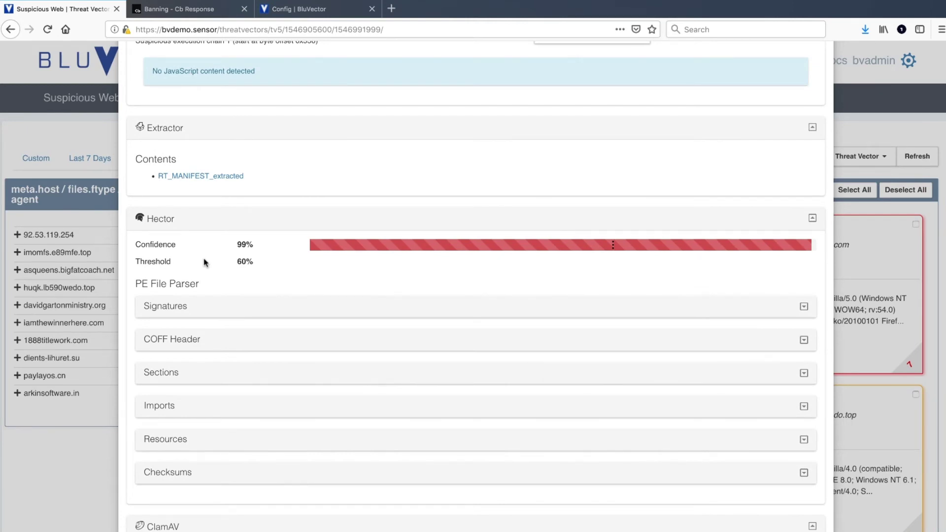
scroll(204, 261, up, 10)
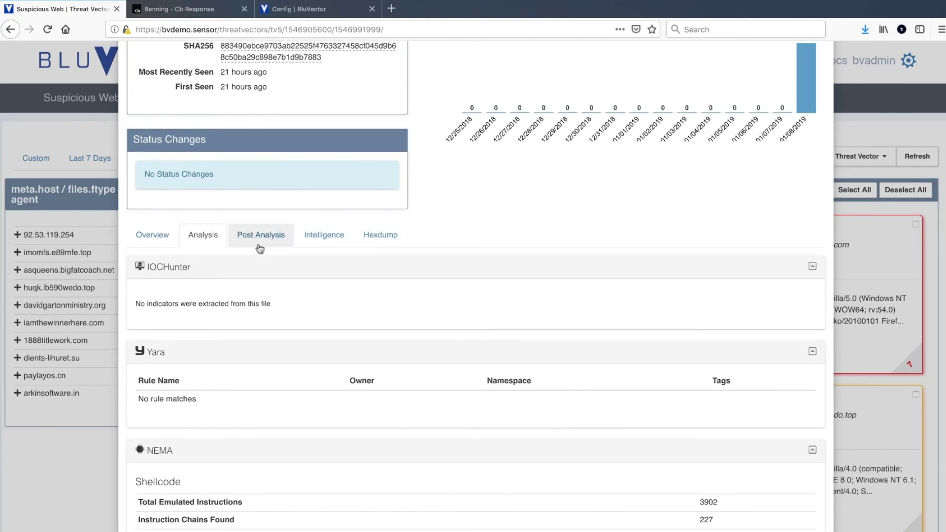
Step: Review the Malicious 100% dynamic verdict, behavior, contacted domains and ThreatConnect intelligence for s86.exe
click(260, 245)
scroll(271, 258, down, 4)
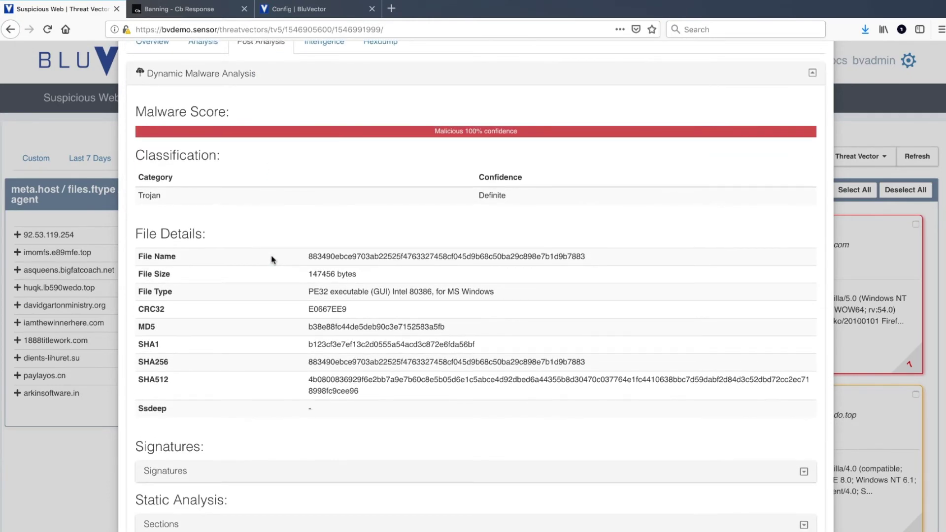
scroll(272, 259, down, 1)
scroll(272, 259, down, 6)
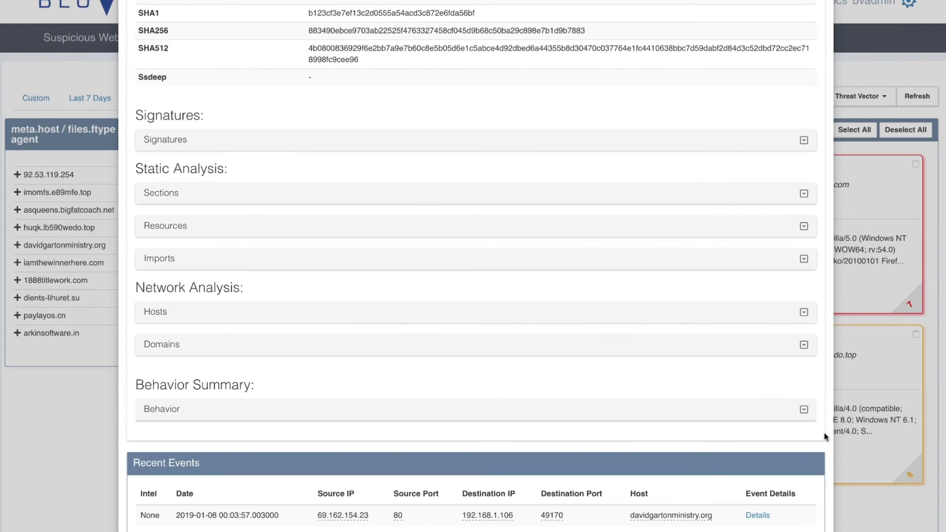
click(804, 410)
click(804, 344)
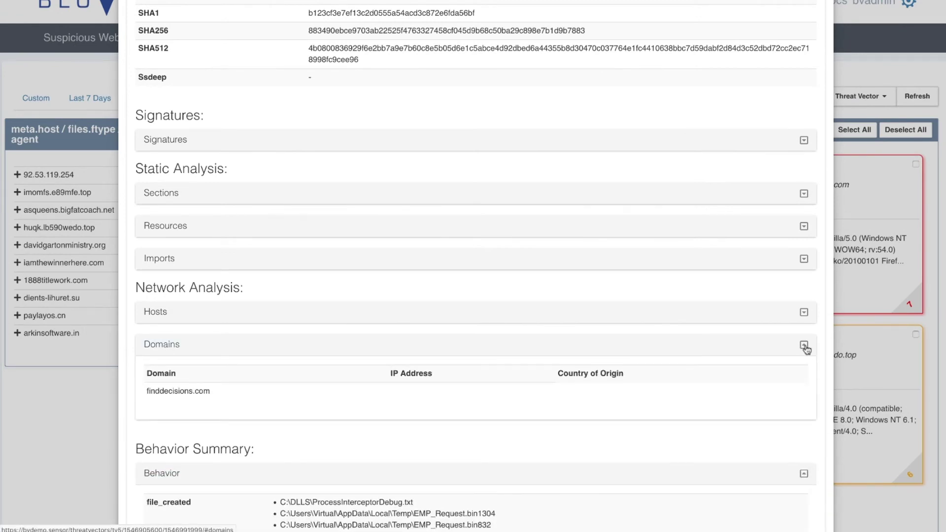
scroll(778, 352, up, 10)
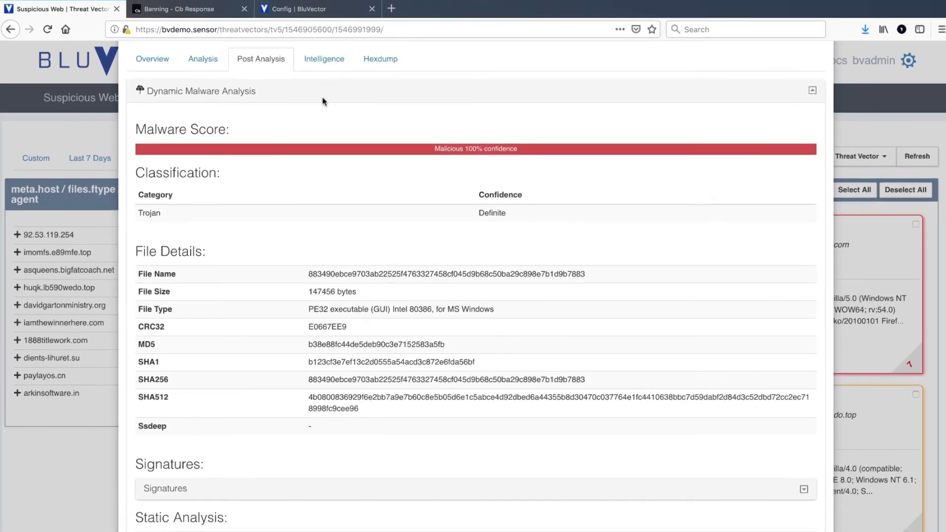
click(328, 60)
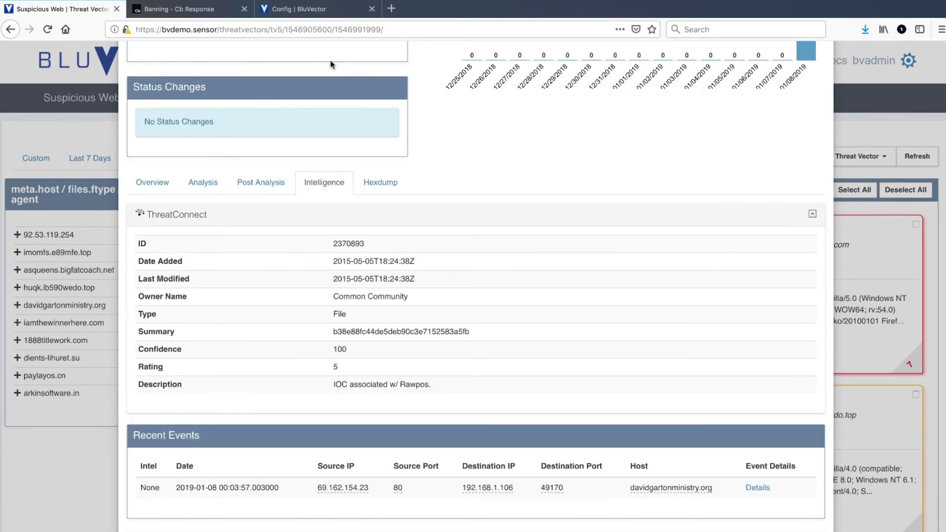
scroll(330, 64, up, 7)
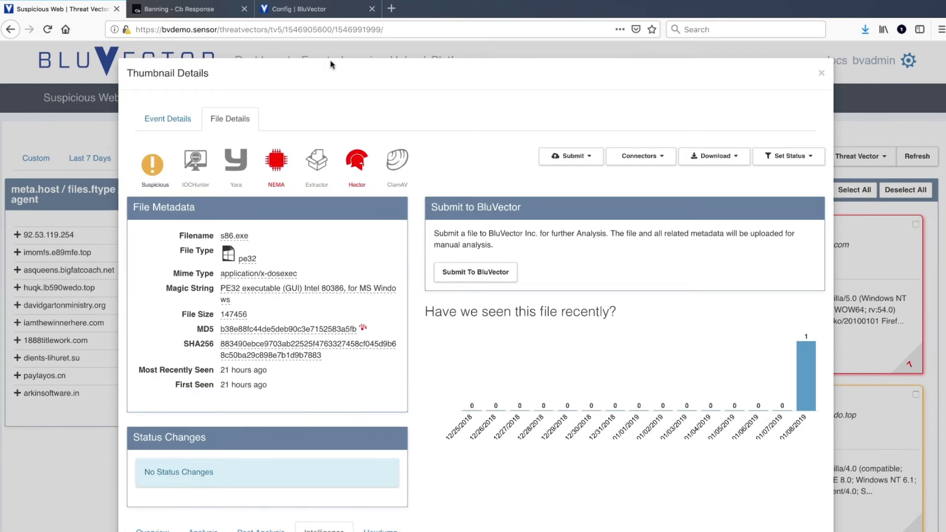
Step: Confirm in Carbon Black Response that no hashes are banned yet
click(197, 9)
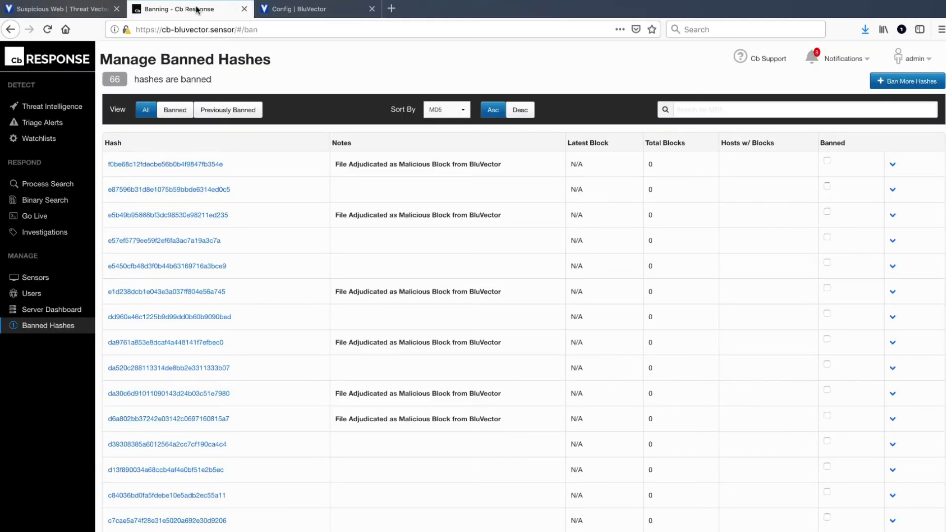
click(175, 111)
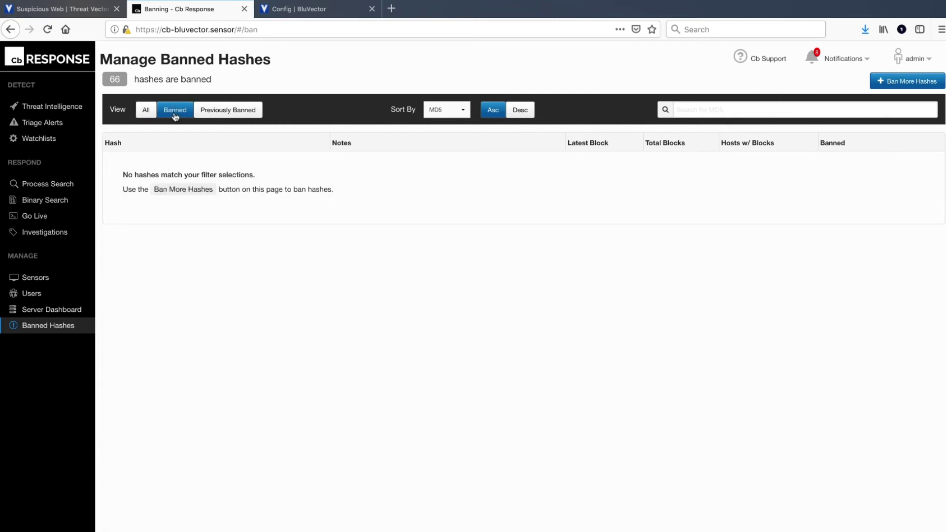
click(146, 112)
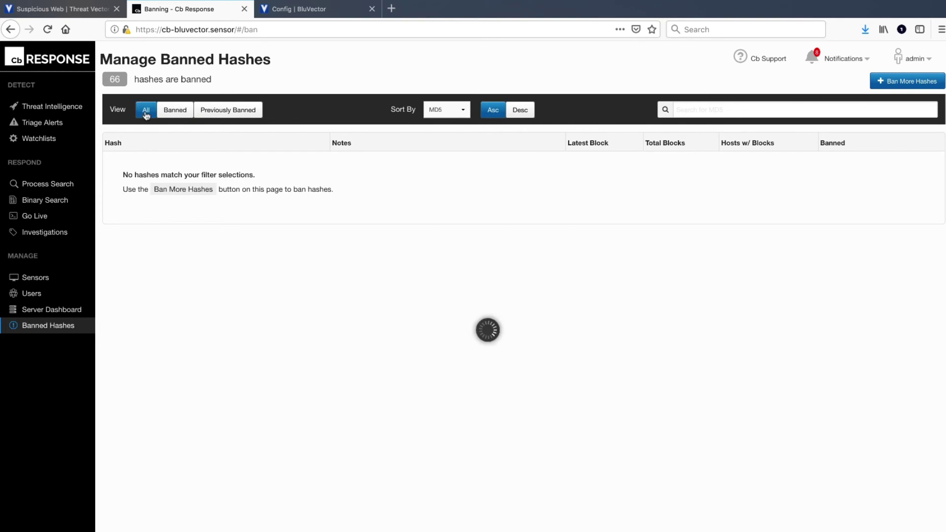
Step: Set s86.exe's status to Malicious in BluVector, then filter Carbon Black's list to banned hashes
click(82, 12)
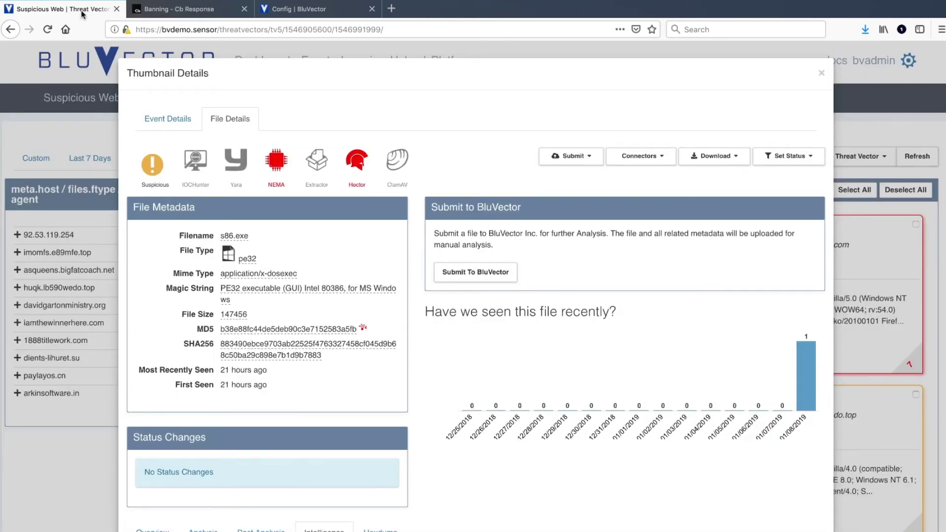
click(787, 156)
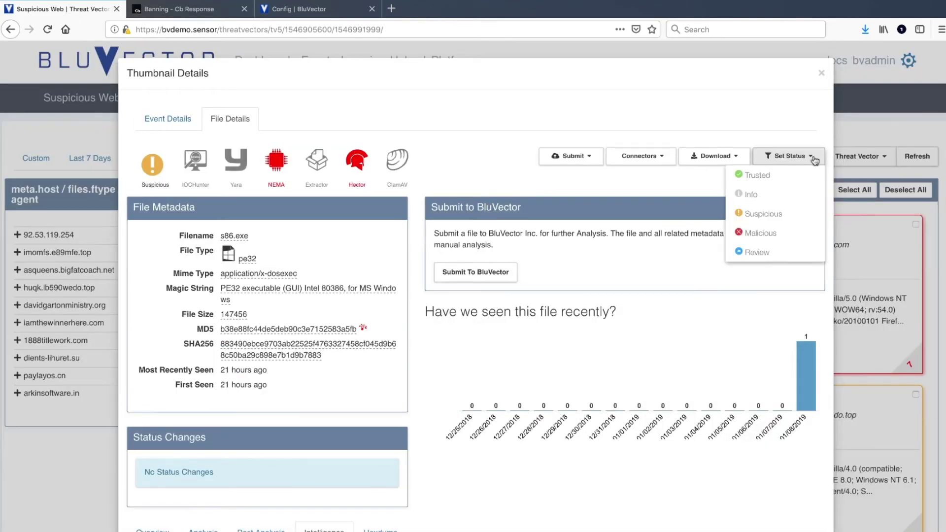
click(769, 236)
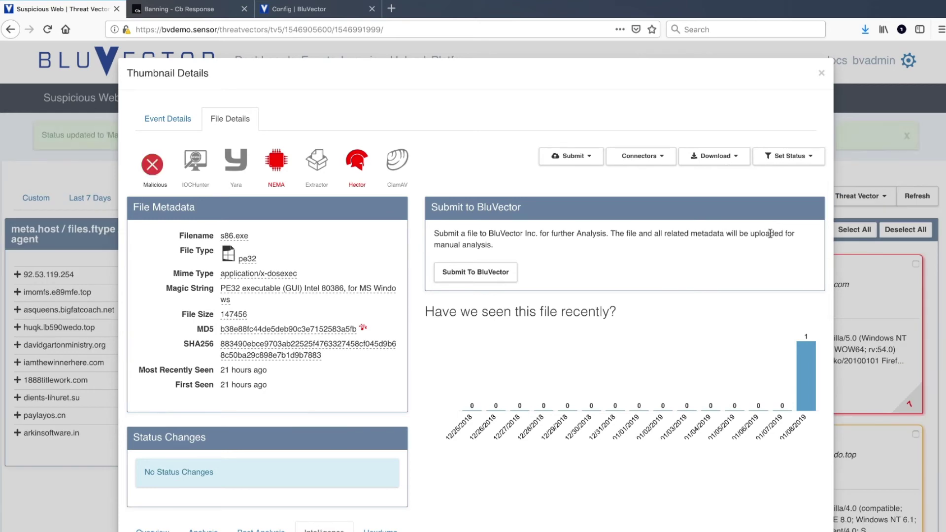
click(186, 10)
click(171, 114)
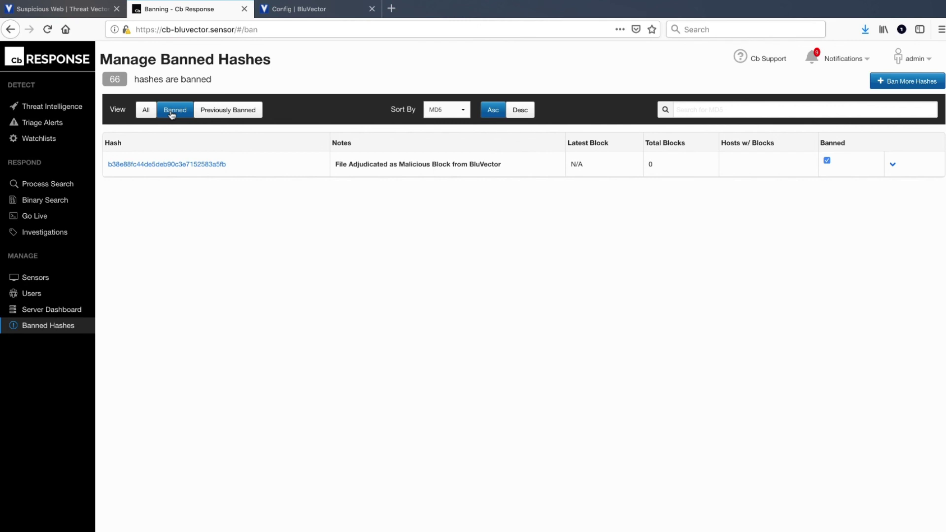
Step: Go to BluVector's Endpoints settings for the Carbon Black Response integration
click(296, 9)
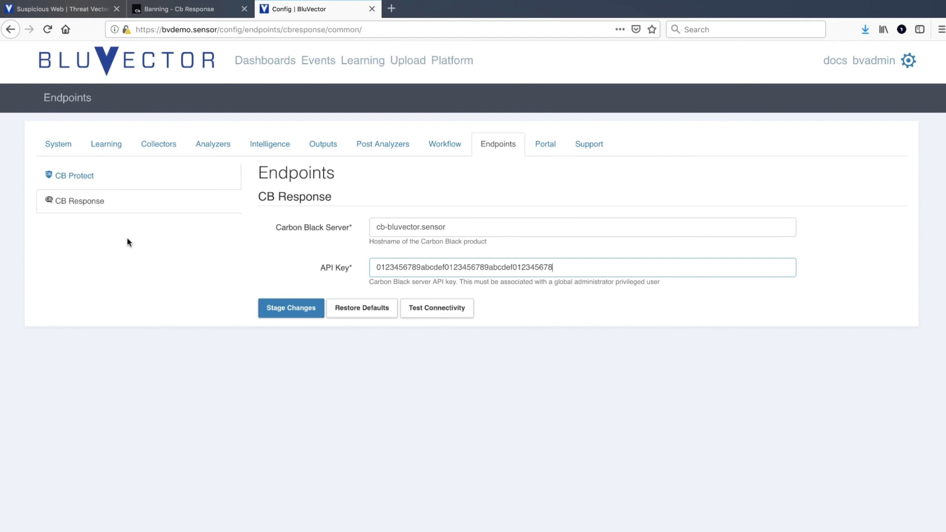
Step: Select CB Protect in the Endpoints list to show its empty server, API key and policy fields
click(82, 176)
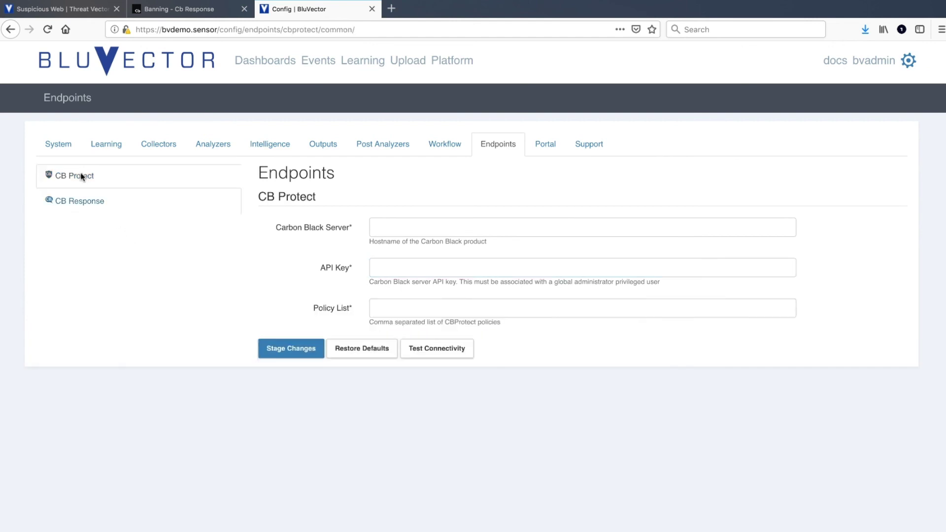